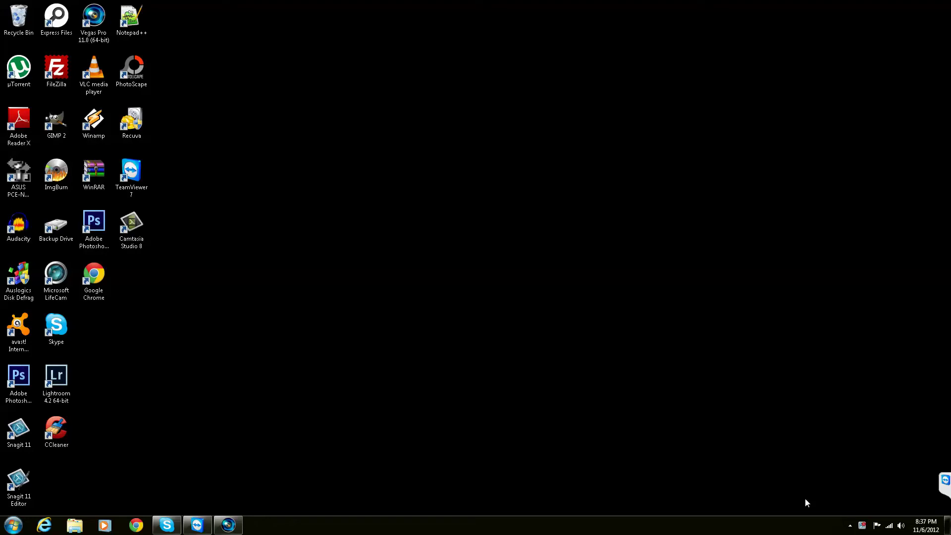
Launch PhotoScape from its desktop shortcut.
{"action": "double_click", "coordinate": [144, 70]}
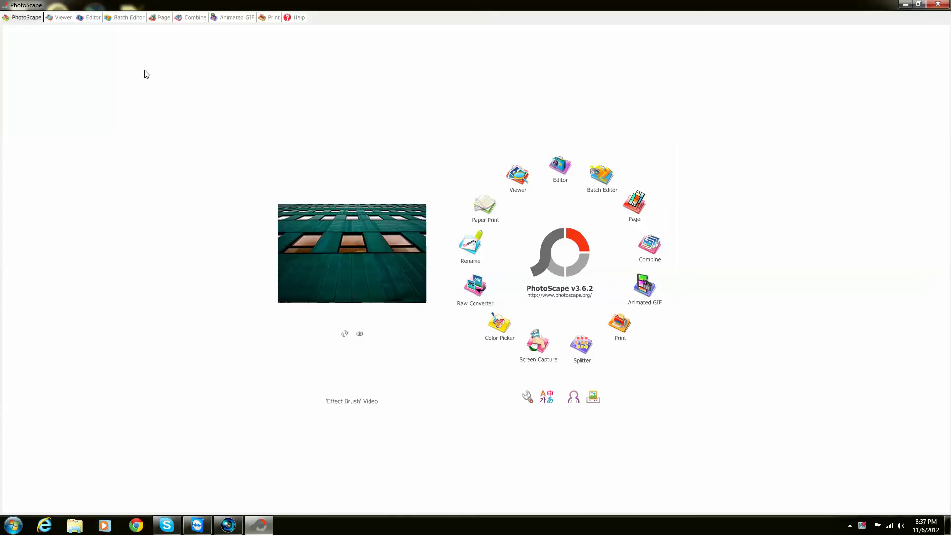
Open _MG_6993.JPG in the Editor, test Auto Level, then revert it.
{"action": "left_click", "coordinate": [90, 19]}
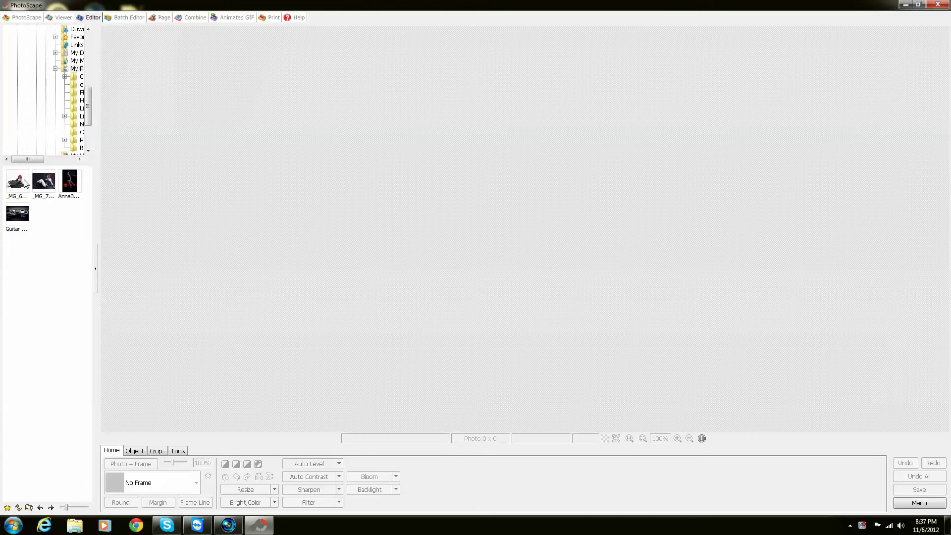
{"action": "left_click", "coordinate": [18, 181]}
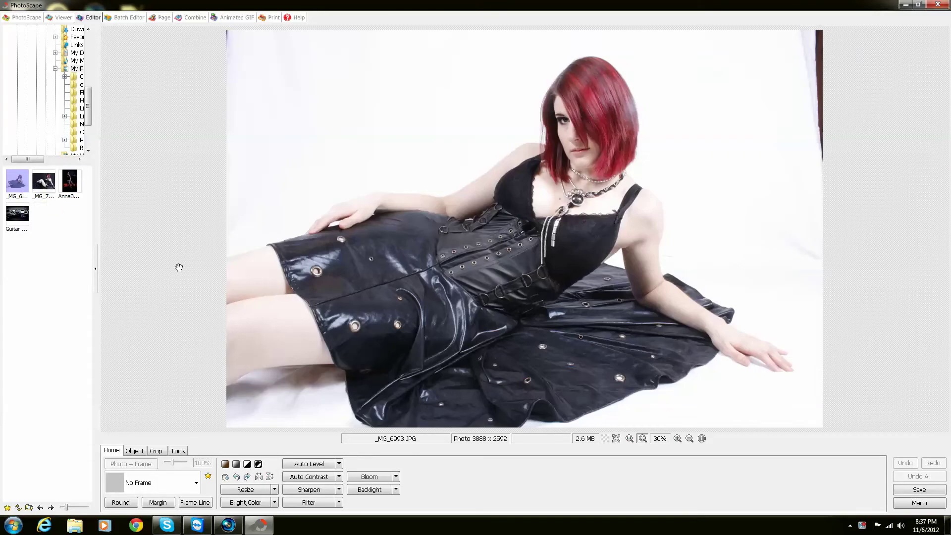
{"action": "left_click", "coordinate": [318, 463]}
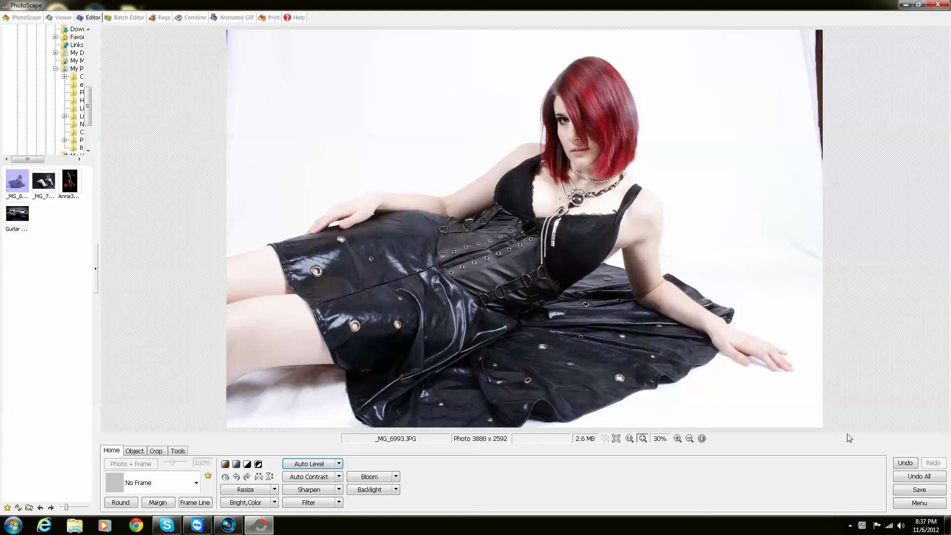
{"action": "left_click", "coordinate": [916, 477]}
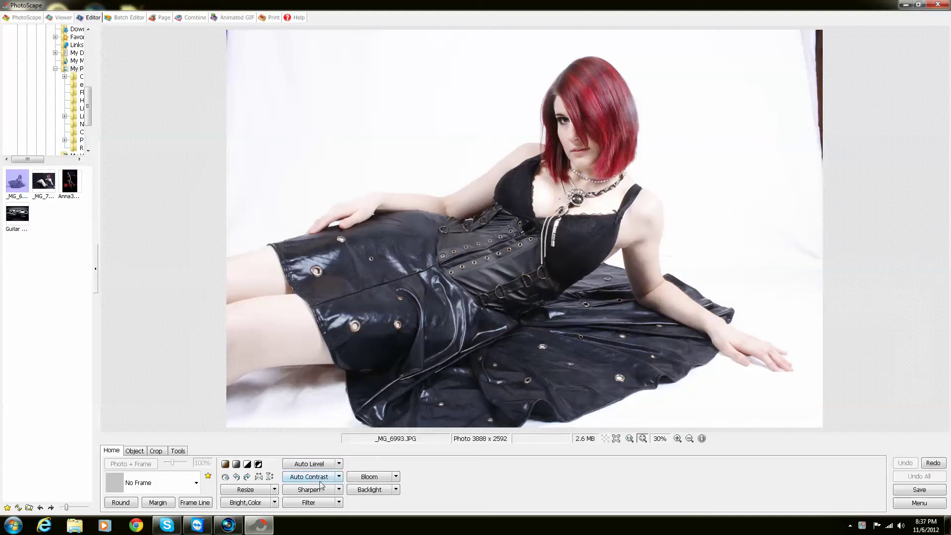
Try the Auto Level strength presets, ending with High, then undo all edits.
{"action": "left_click", "coordinate": [339, 464]}
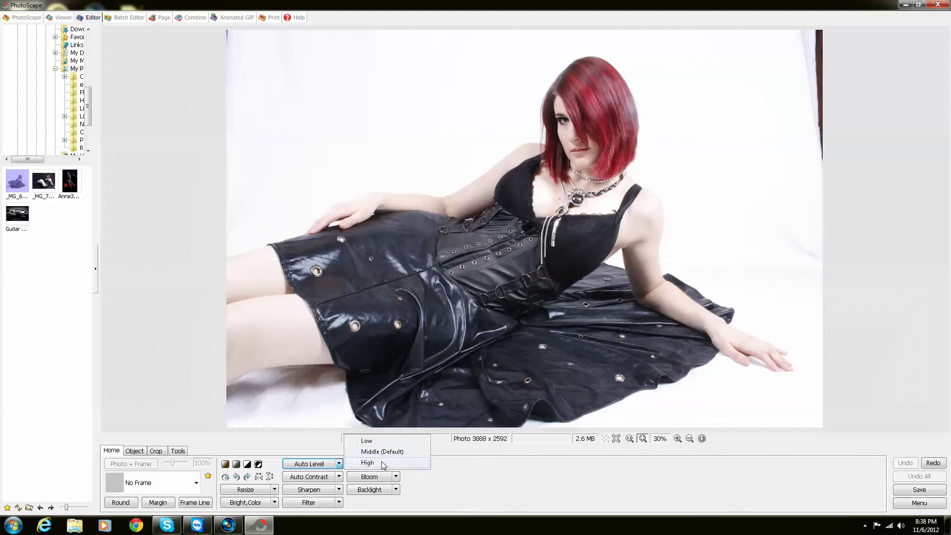
{"action": "left_click", "coordinate": [381, 456]}
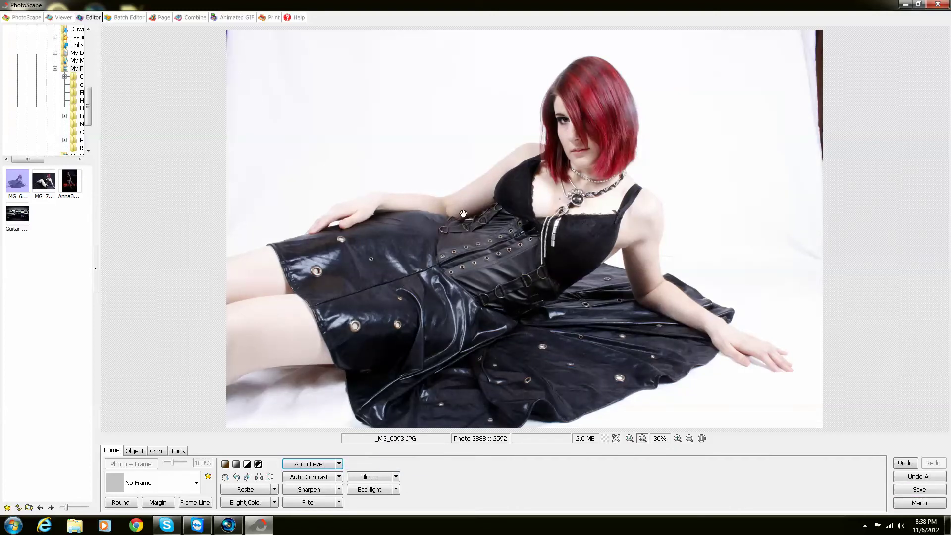
{"action": "left_click", "coordinate": [340, 464]}
{"action": "left_click", "coordinate": [361, 460]}
{"action": "left_click", "coordinate": [339, 464]}
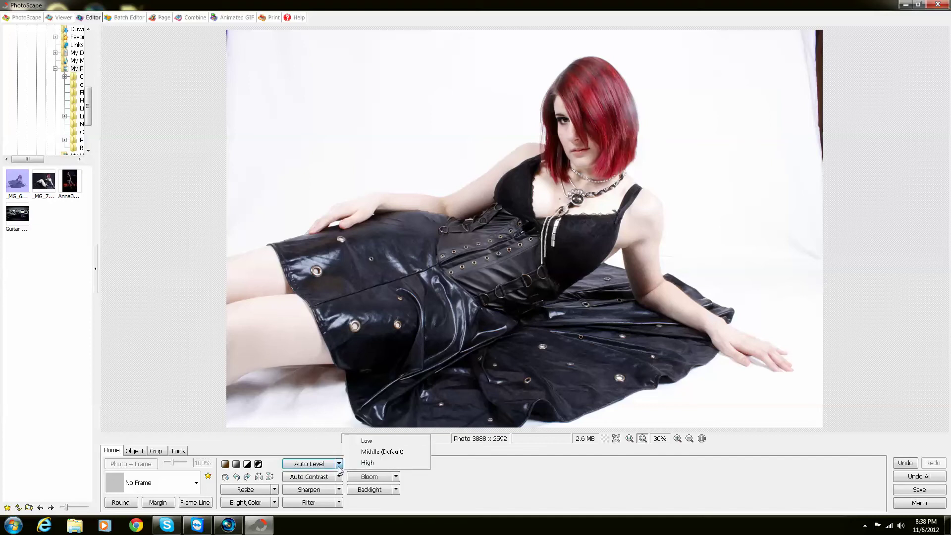
{"action": "left_click", "coordinate": [352, 462]}
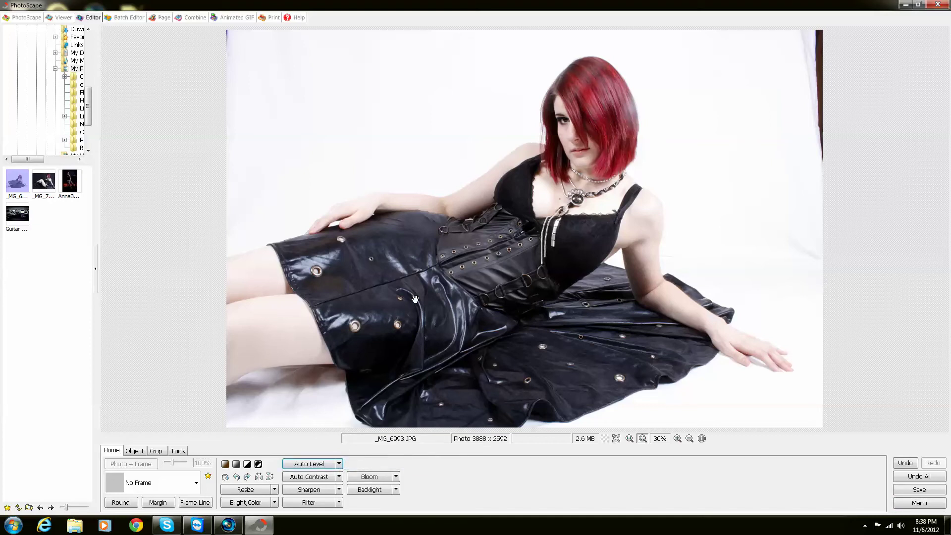
{"action": "left_click", "coordinate": [914, 477]}
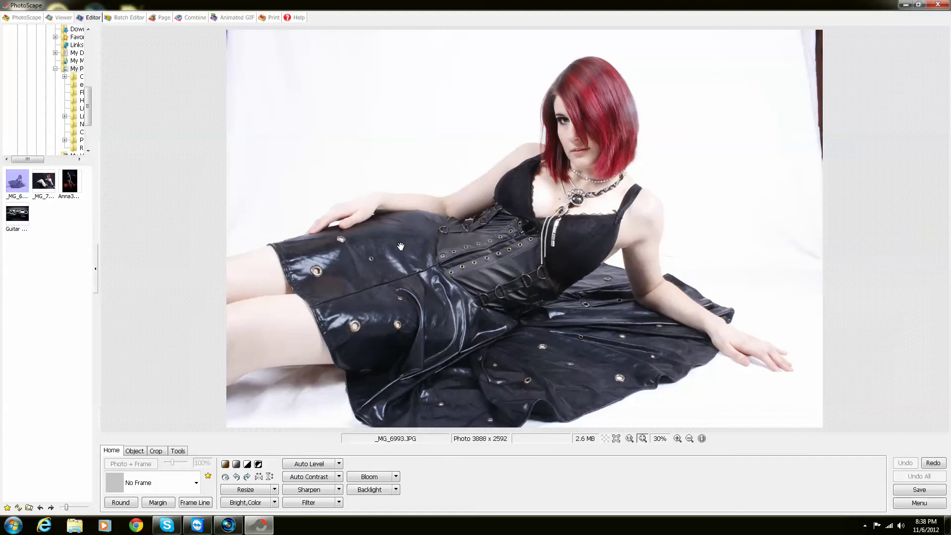
{"action": "left_click", "coordinate": [315, 478]}
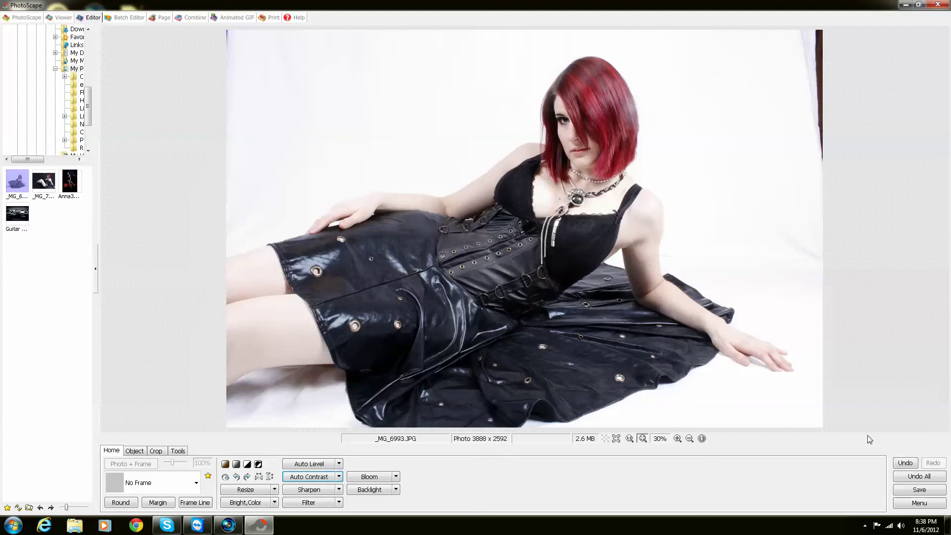
{"action": "left_click", "coordinate": [929, 477]}
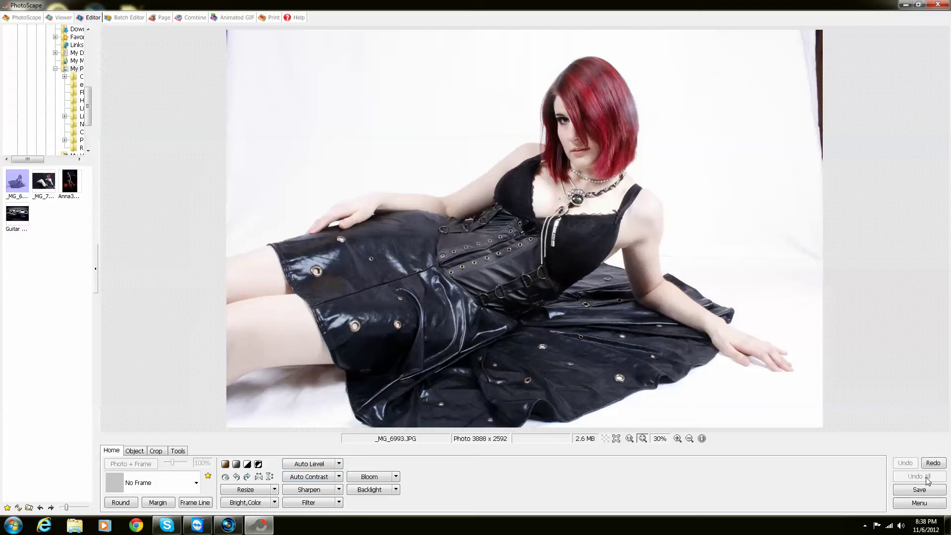
{"action": "left_click", "coordinate": [339, 477]}
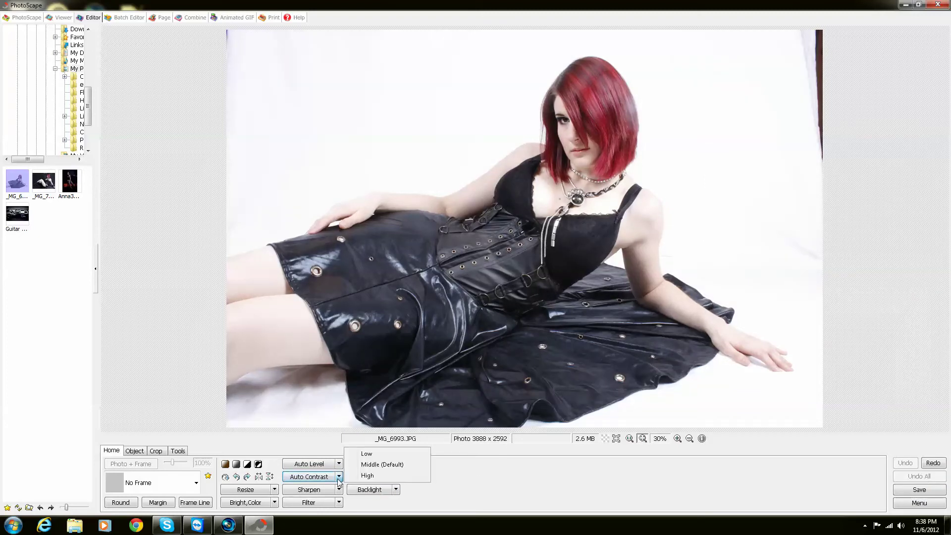
{"action": "left_click", "coordinate": [368, 475]}
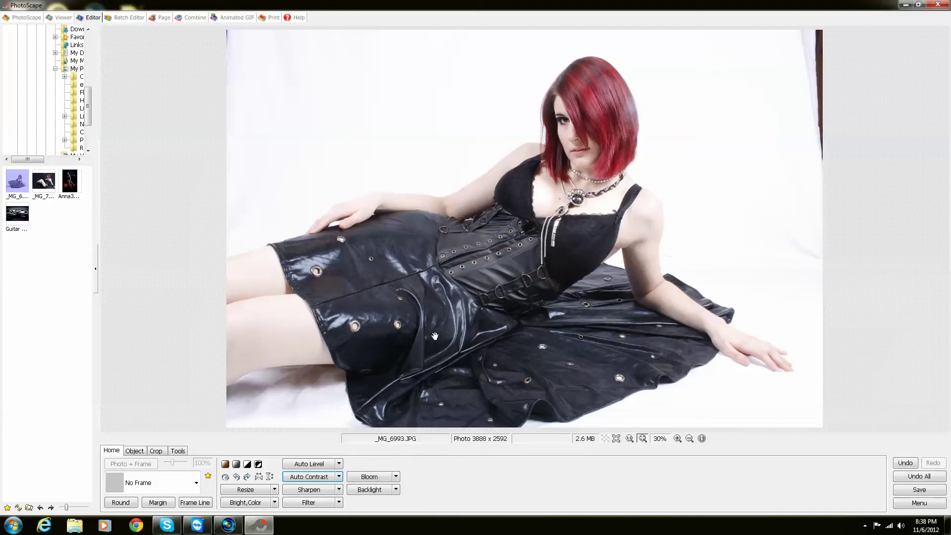
{"action": "left_click", "coordinate": [339, 476]}
{"action": "left_click", "coordinate": [367, 477]}
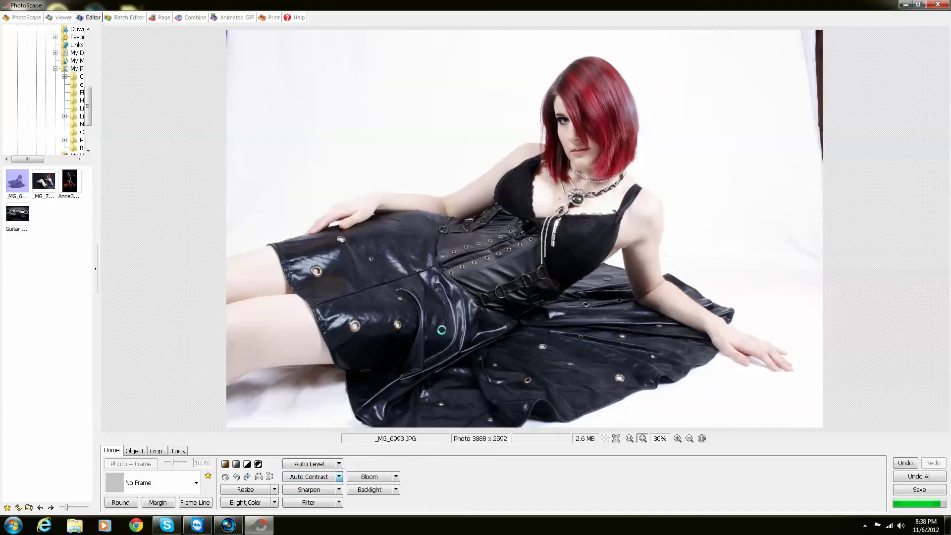
{"action": "left_click", "coordinate": [340, 476]}
{"action": "left_click", "coordinate": [353, 474]}
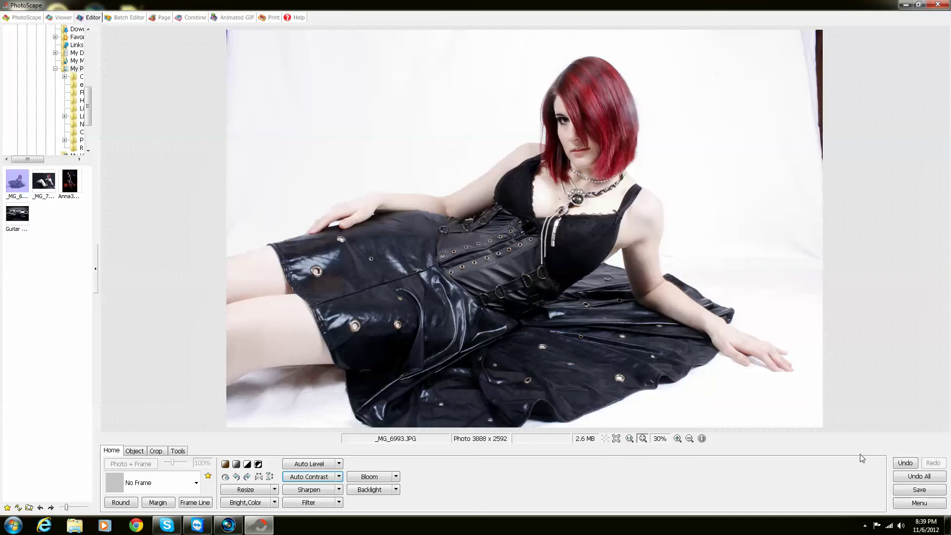
{"action": "left_click", "coordinate": [935, 476]}
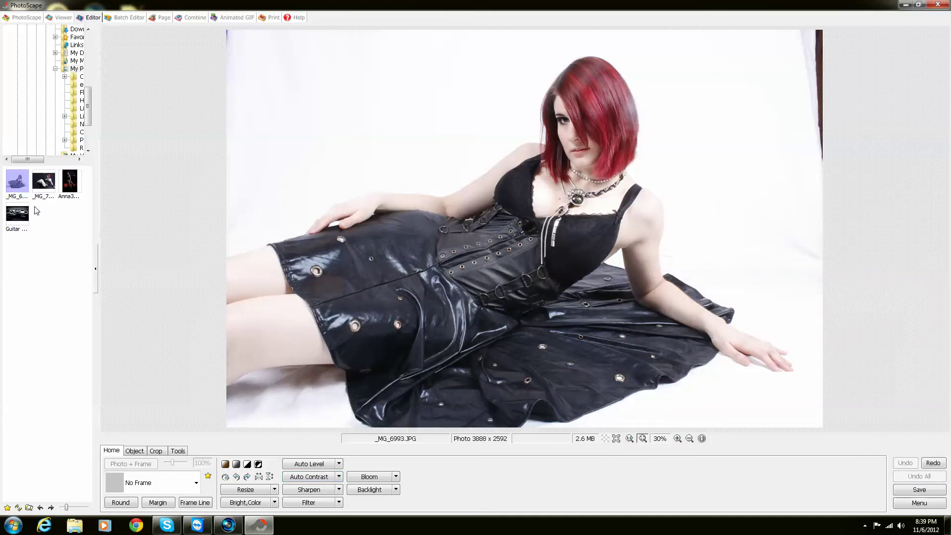
Test Auto Level and Auto Contrast on _MG_7089.JPG, undo all, and return to _MG_6993.JPG.
{"action": "left_click", "coordinate": [43, 181]}
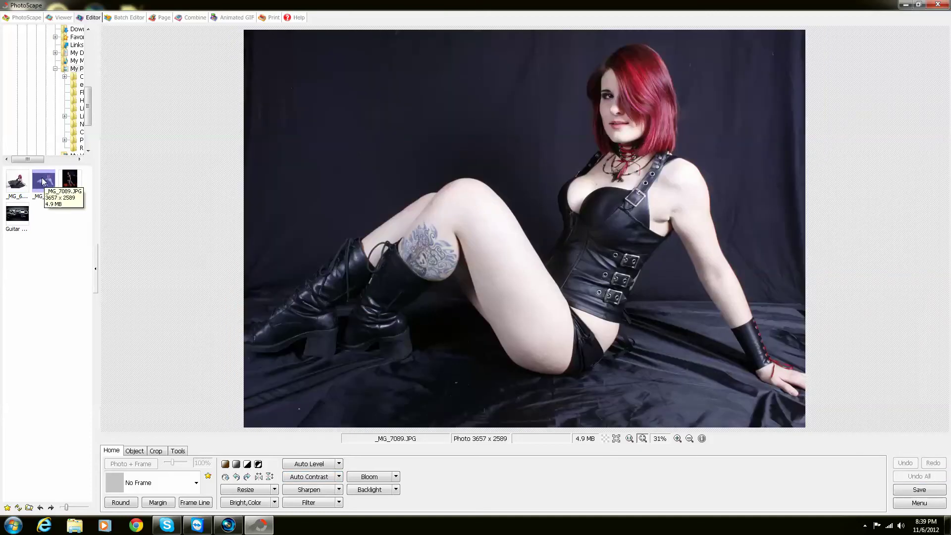
{"action": "left_click", "coordinate": [310, 466]}
{"action": "left_click", "coordinate": [310, 477]}
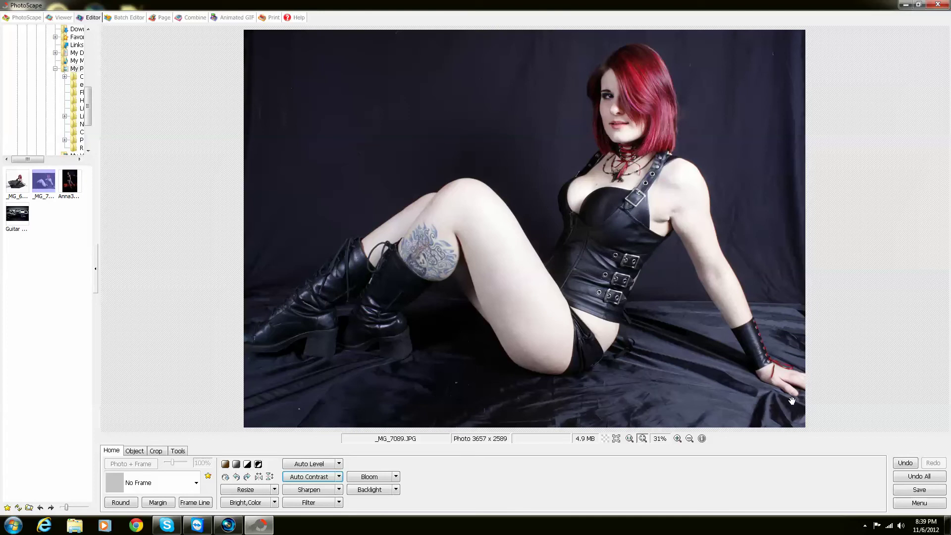
{"action": "left_click", "coordinate": [915, 476]}
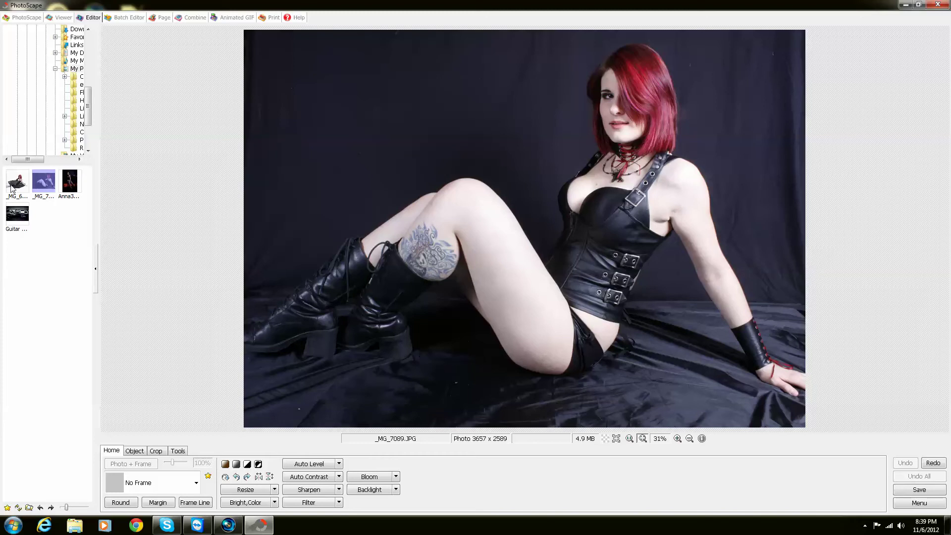
{"action": "key", "text": "Page_Up"}
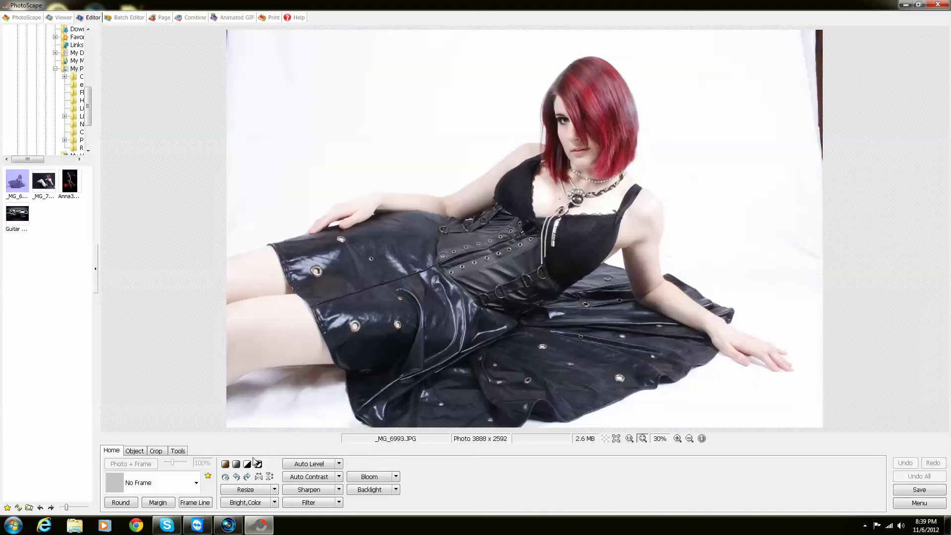
Preview a sharpen of radius 1.0 and amount 100% on _MG_6993.JPG.
{"action": "left_click", "coordinate": [318, 489]}
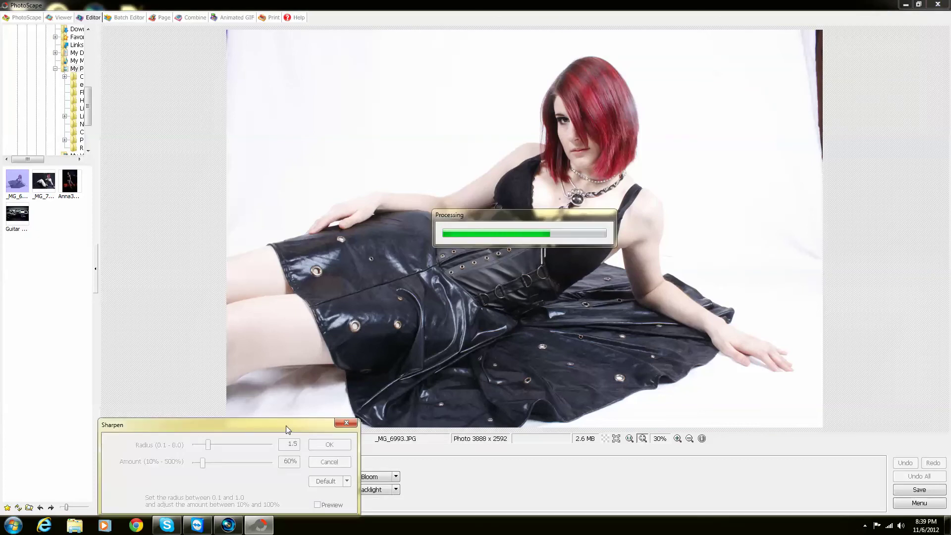
{"action": "left_click_drag", "start_coordinate": [286, 426], "coordinate": [240, 189]}
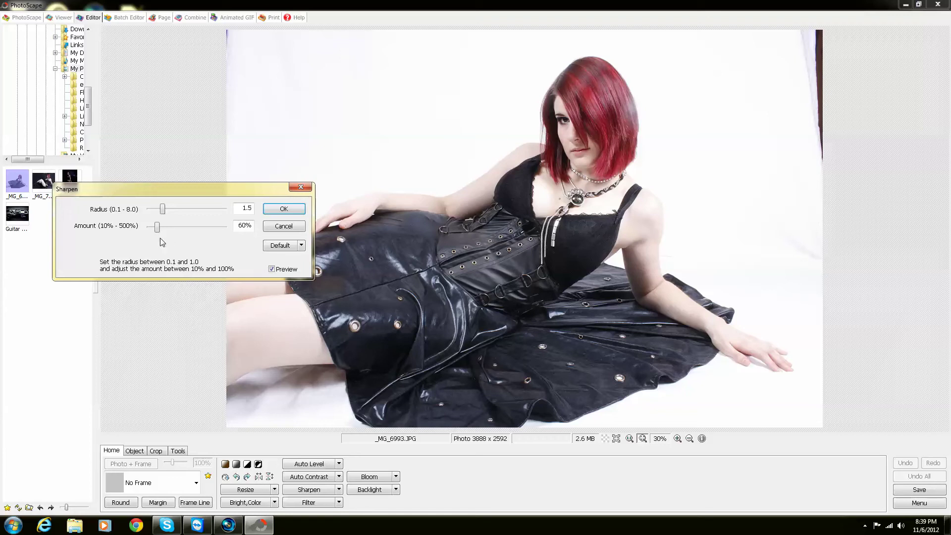
{"action": "left_click_drag", "start_coordinate": [162, 213], "coordinate": [154, 213]}
{"action": "left_click_drag", "start_coordinate": [157, 213], "coordinate": [158, 213]}
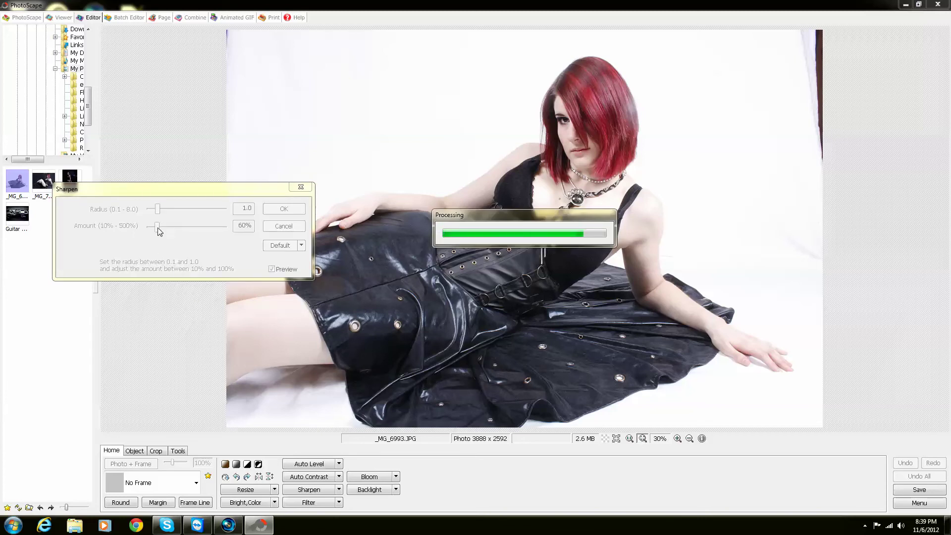
{"action": "left_click_drag", "start_coordinate": [159, 231], "coordinate": [164, 232]}
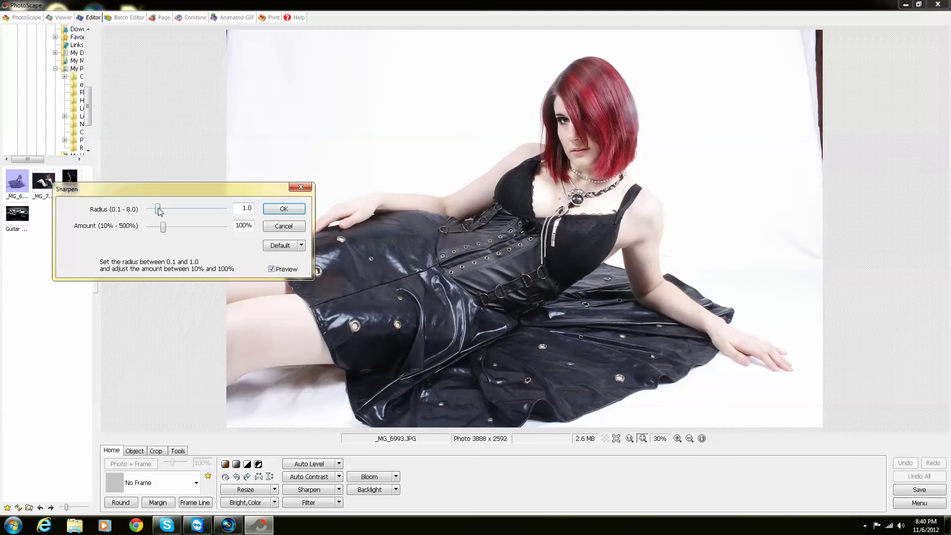
Apply a strong sharpen with radius 6.7 and amount about 300%.
{"action": "left_click_drag", "start_coordinate": [176, 208], "coordinate": [212, 214]}
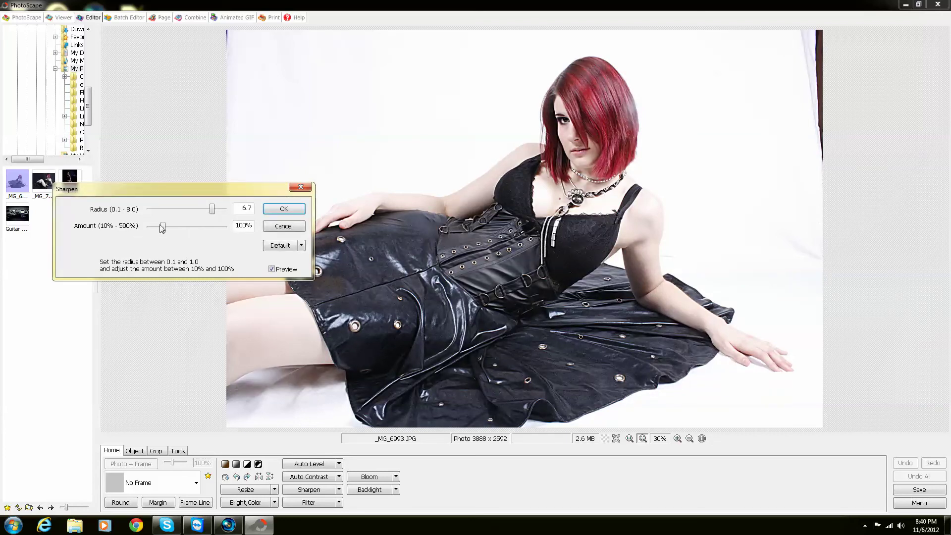
{"action": "left_click_drag", "start_coordinate": [163, 228], "coordinate": [196, 234]}
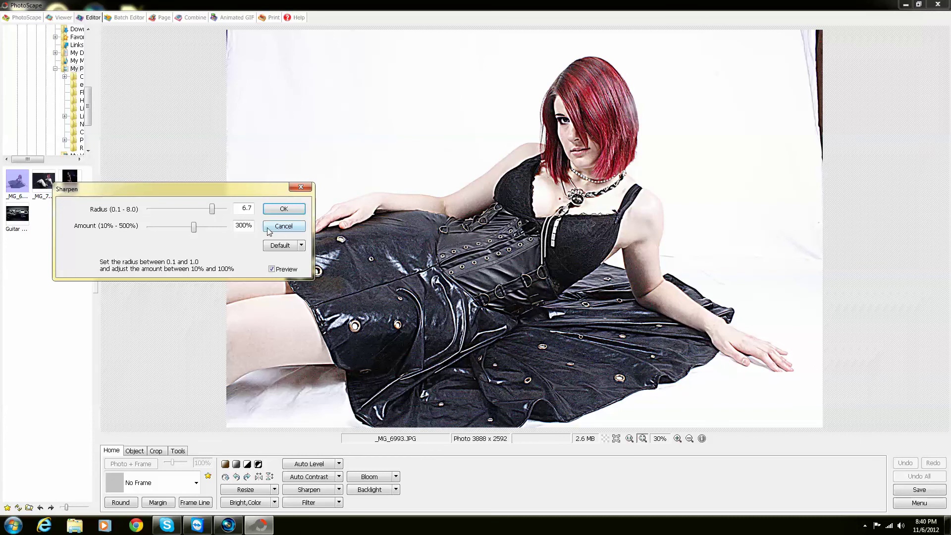
{"action": "left_click", "coordinate": [296, 209]}
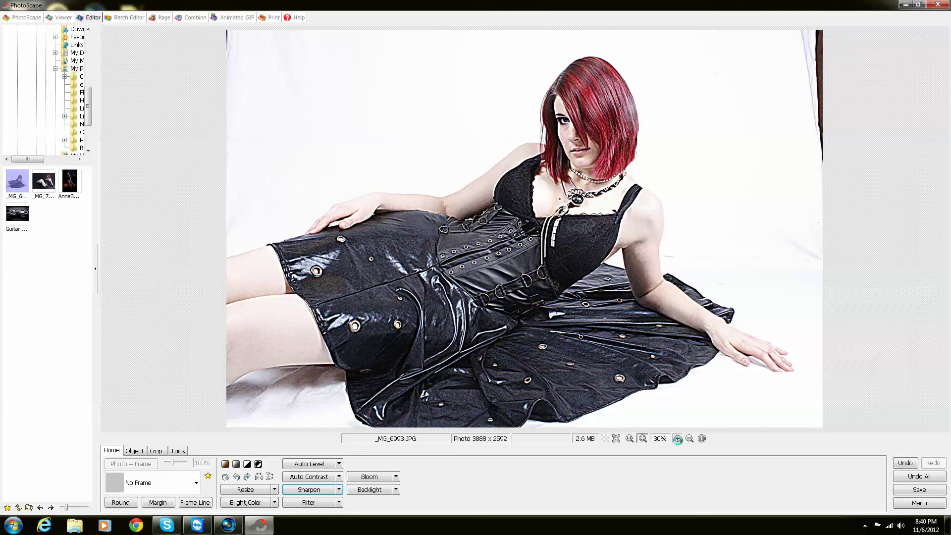
Inspect the sharpened face and hair at 75% zoom, zoom back to fit, and undo all edits.
{"action": "left_click", "coordinate": [678, 439]}
{"action": "left_click", "coordinate": [678, 439]}
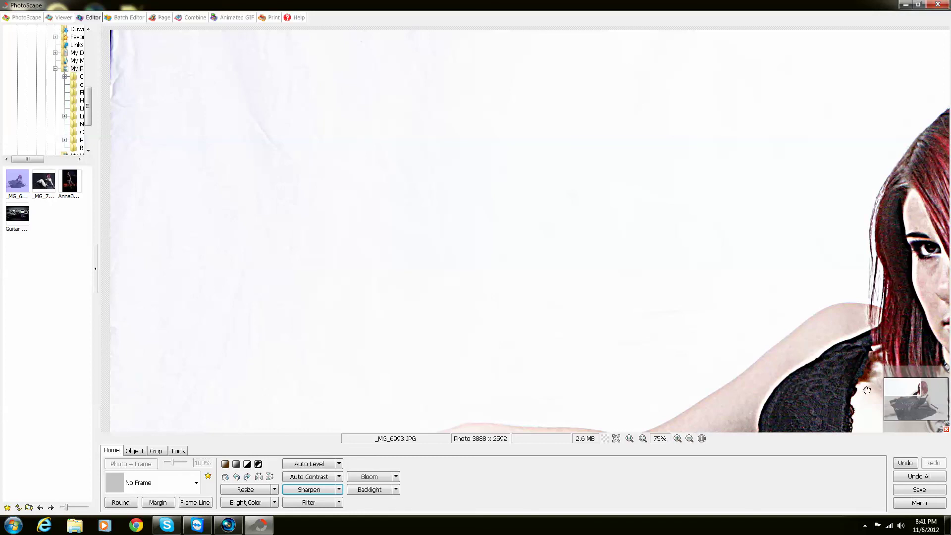
{"action": "left_click_drag", "start_coordinate": [899, 391], "coordinate": [917, 394]}
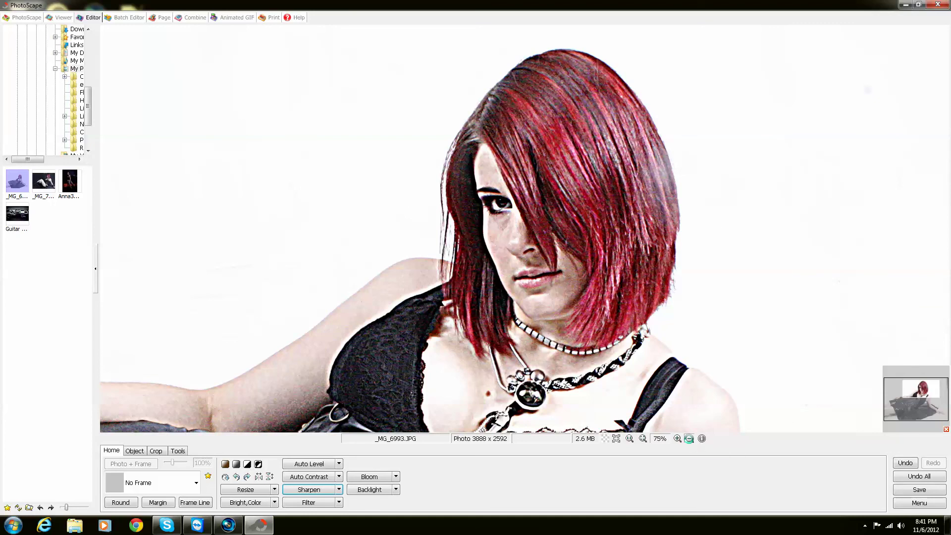
{"action": "left_click", "coordinate": [689, 439]}
{"action": "left_click", "coordinate": [689, 439]}
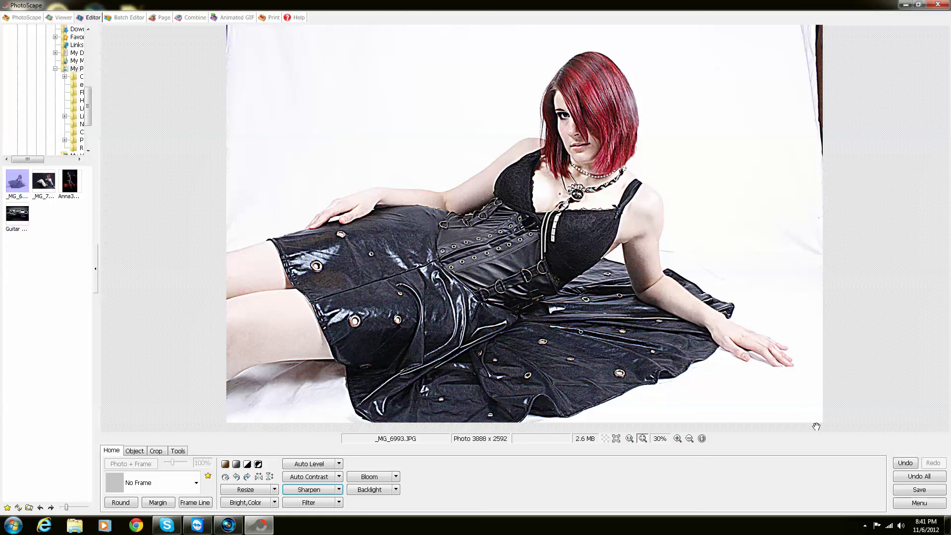
{"action": "left_click", "coordinate": [909, 477]}
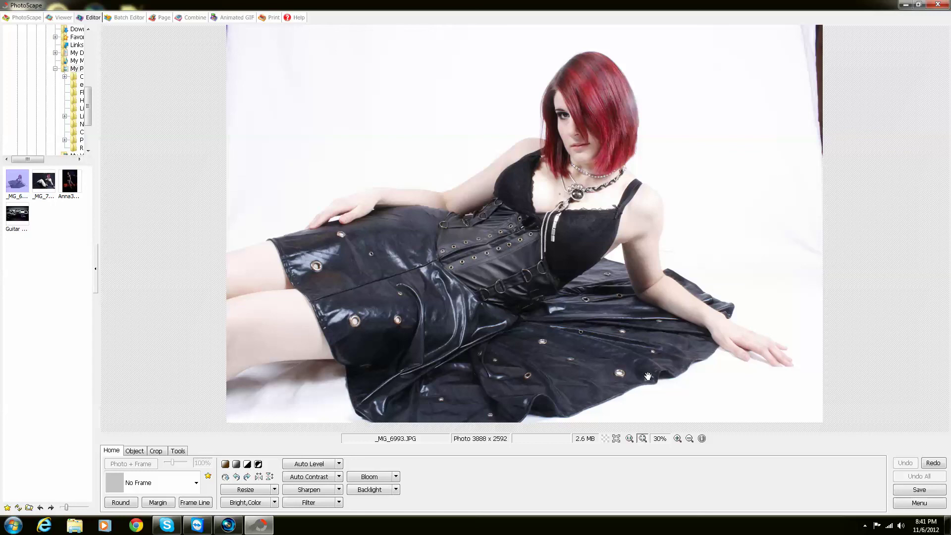
Apply the level-7 Sharpen preset, inspect the face up close, then undo it.
{"action": "left_click", "coordinate": [338, 490]}
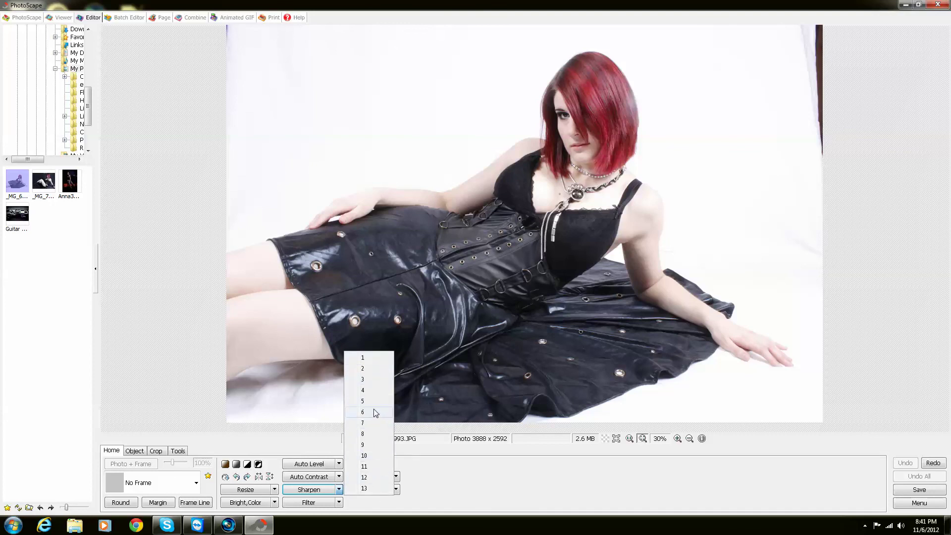
{"action": "left_click", "coordinate": [373, 423]}
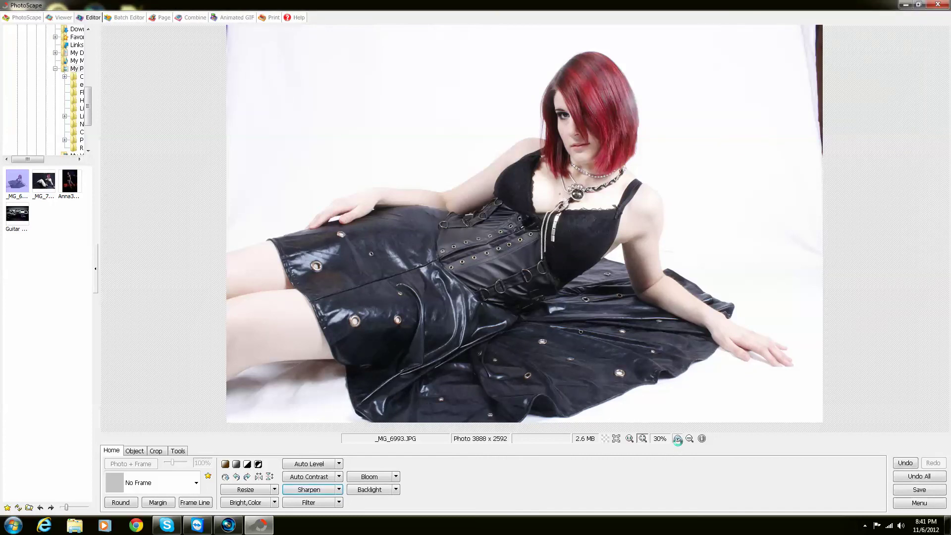
{"action": "left_click", "coordinate": [677, 439]}
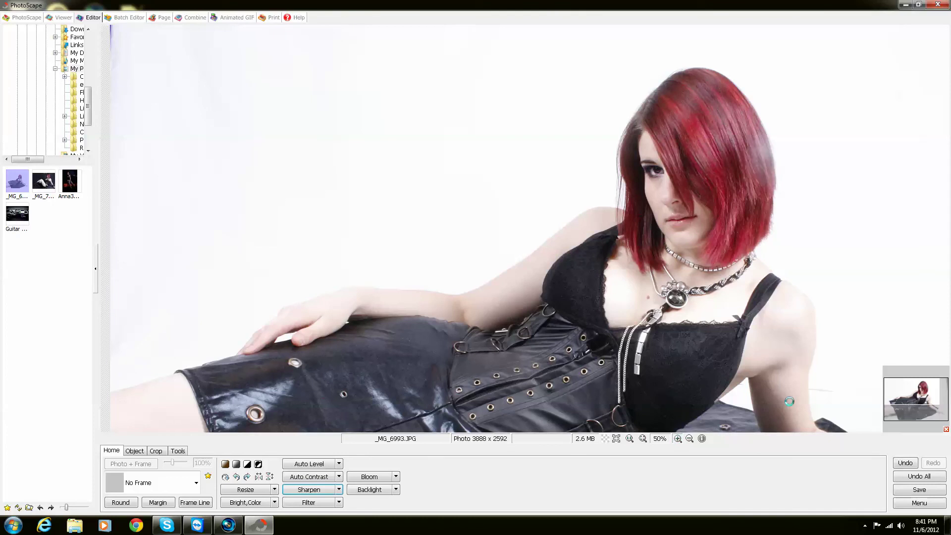
{"action": "scroll", "coordinate": [792, 399], "scroll_direction": "up", "scroll_amount": 2}
{"action": "left_click_drag", "start_coordinate": [911, 390], "coordinate": [921, 389]}
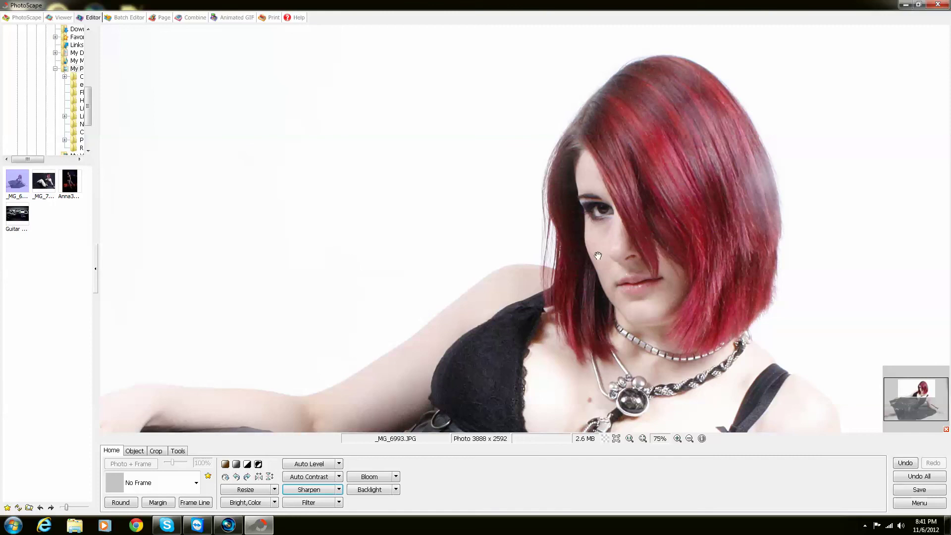
{"action": "left_click", "coordinate": [904, 463]}
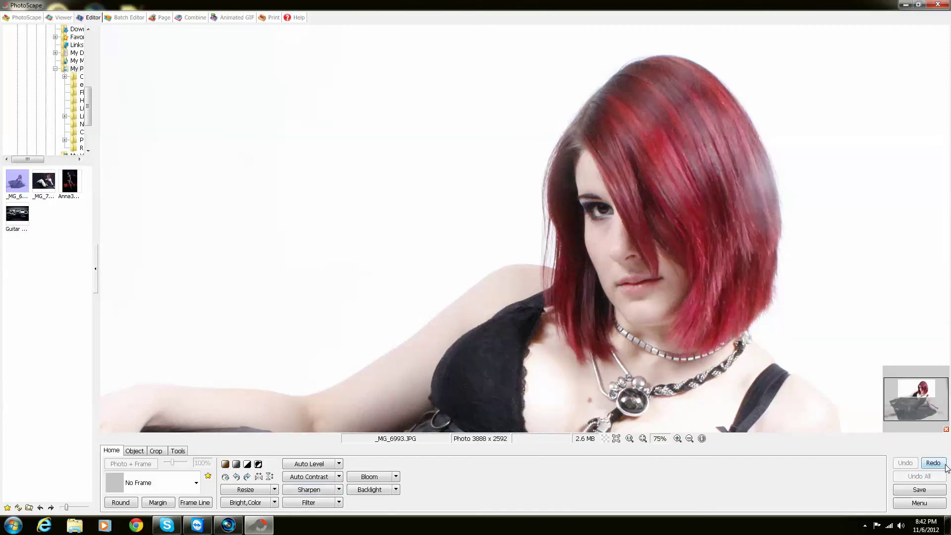
Redo the level-7 sharpen, sharpen again at level 7, zoom out to fit, and close PhotoScape.
{"action": "left_click", "coordinate": [936, 463]}
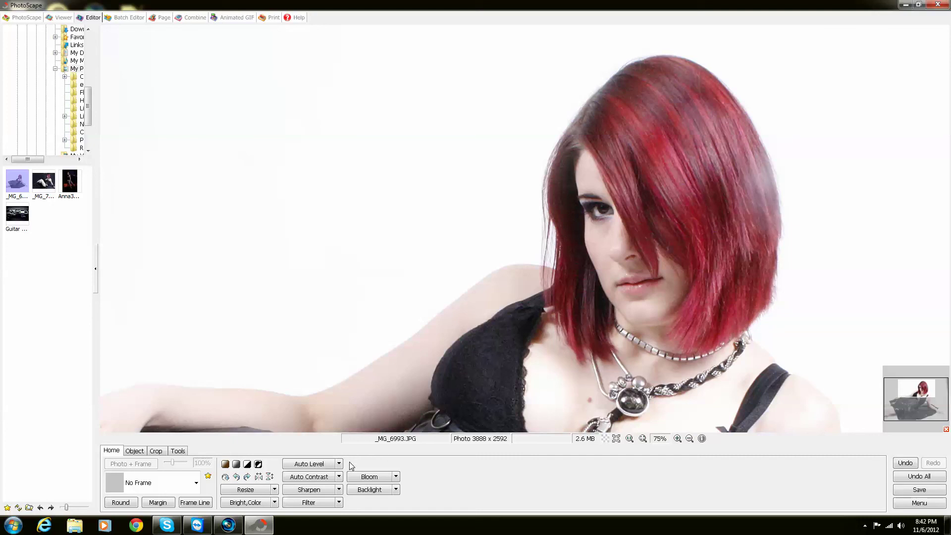
{"action": "left_click", "coordinate": [338, 489]}
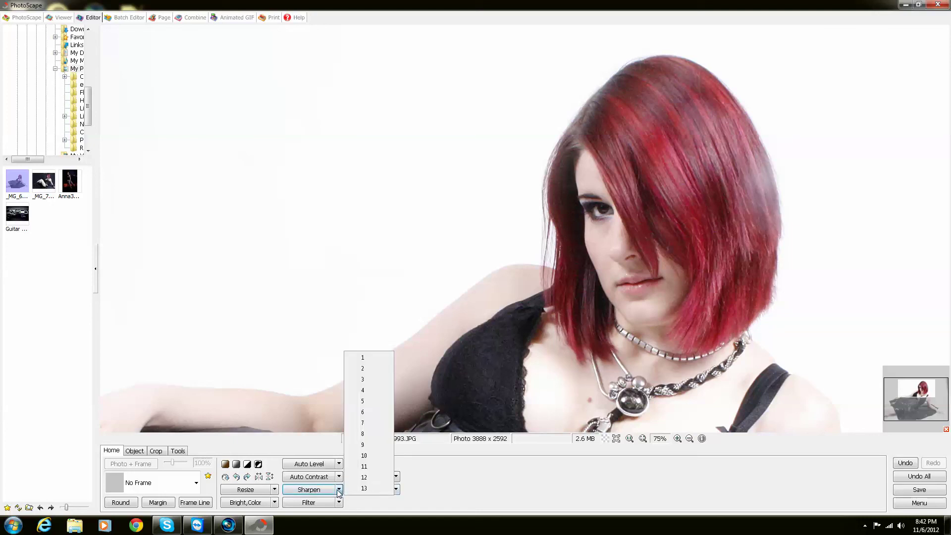
{"action": "left_click", "coordinate": [383, 423]}
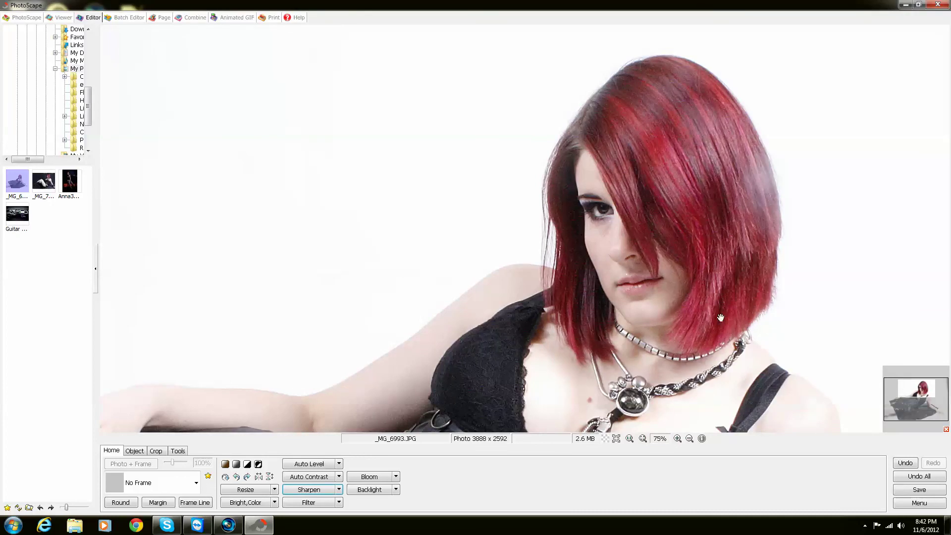
{"action": "left_click", "coordinate": [689, 439]}
{"action": "left_click", "coordinate": [690, 439]}
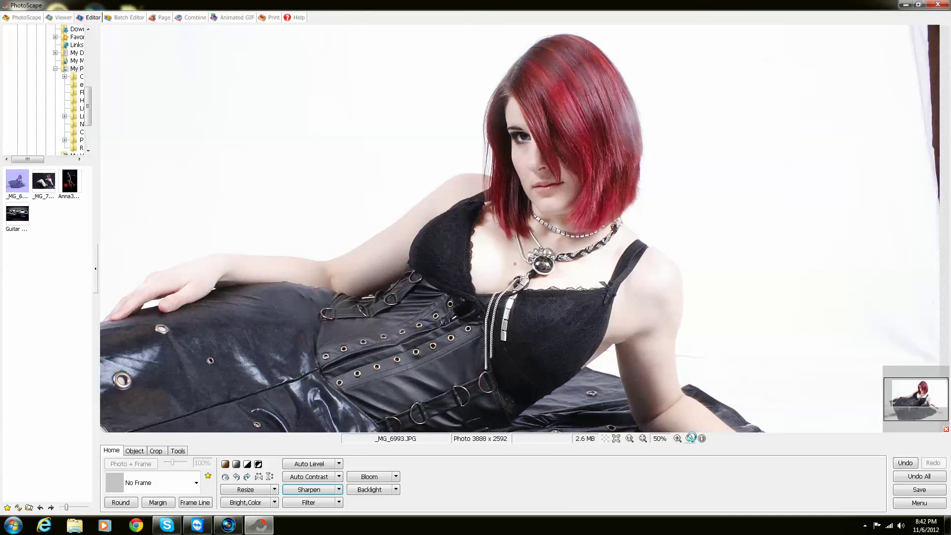
{"action": "left_click", "coordinate": [690, 438]}
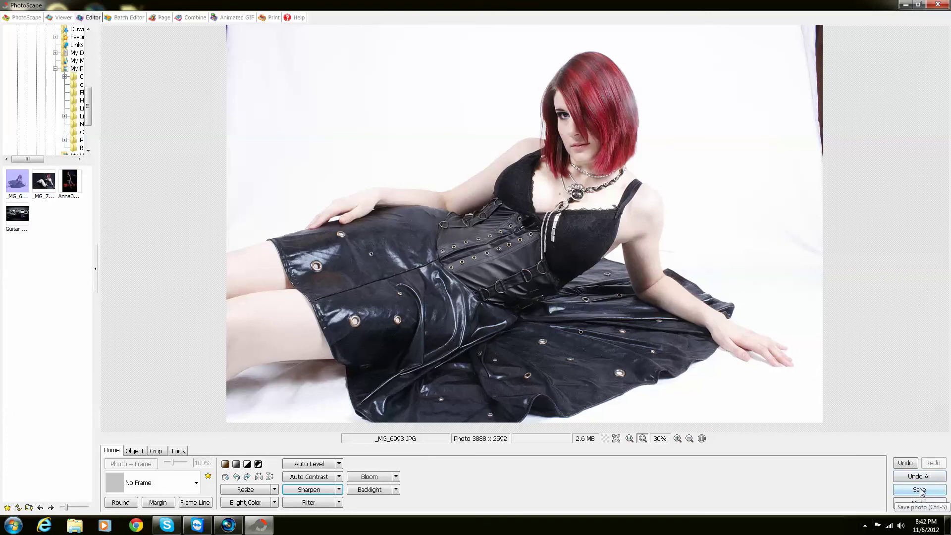
{"action": "left_click", "coordinate": [938, 6]}
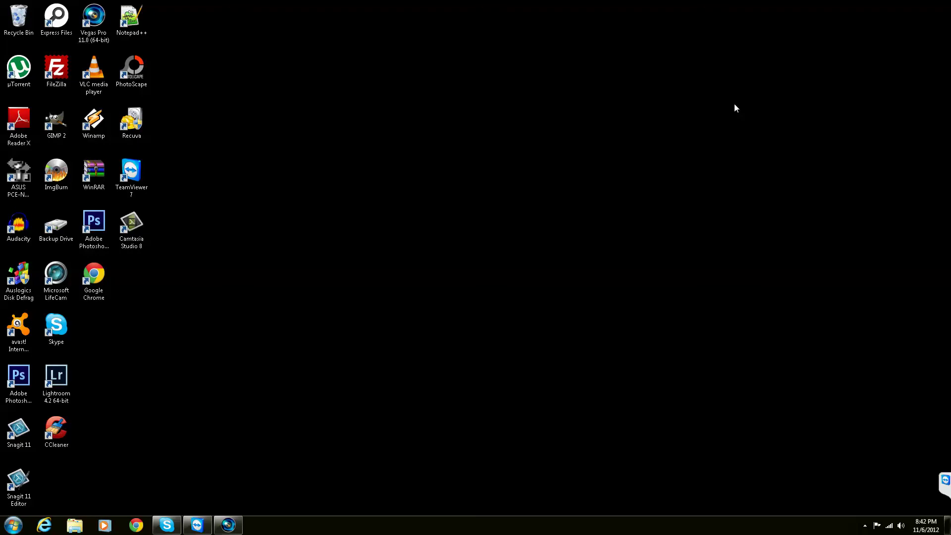